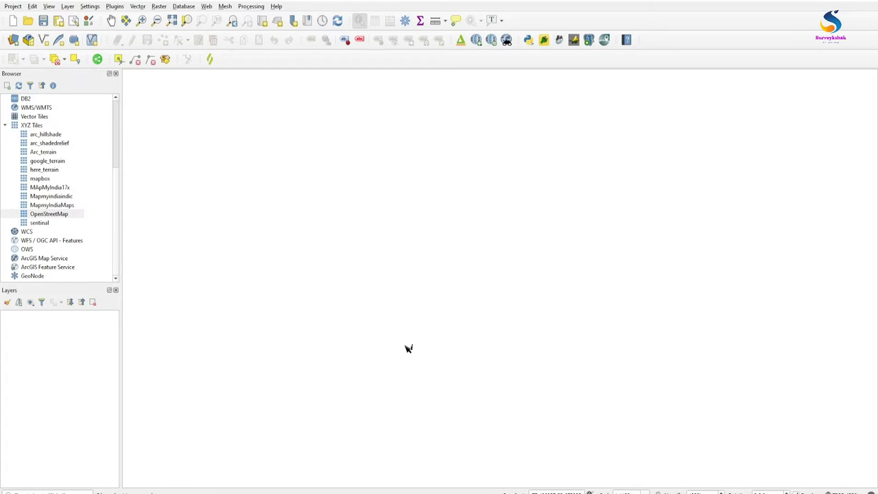
# - Open the Processing Toolbox, search 'PHOT' and select Import geotagged photos under Vector creation
pyautogui.click(260, 8)
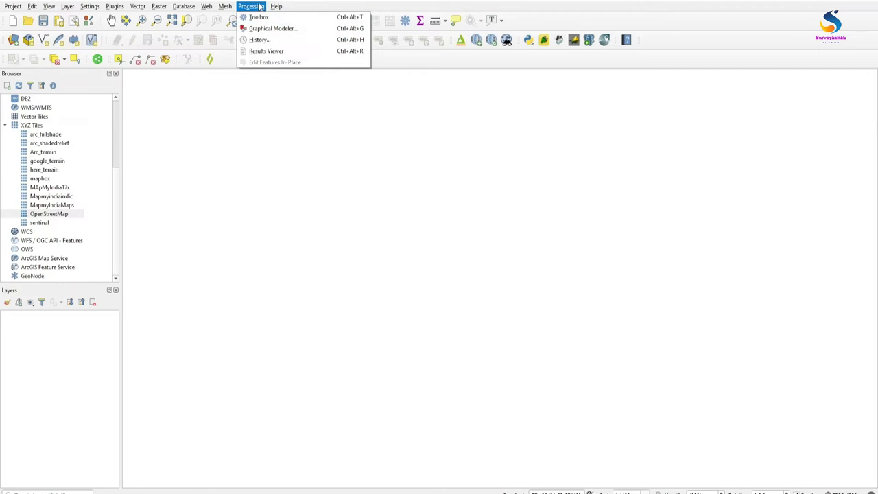
pyautogui.click(258, 17)
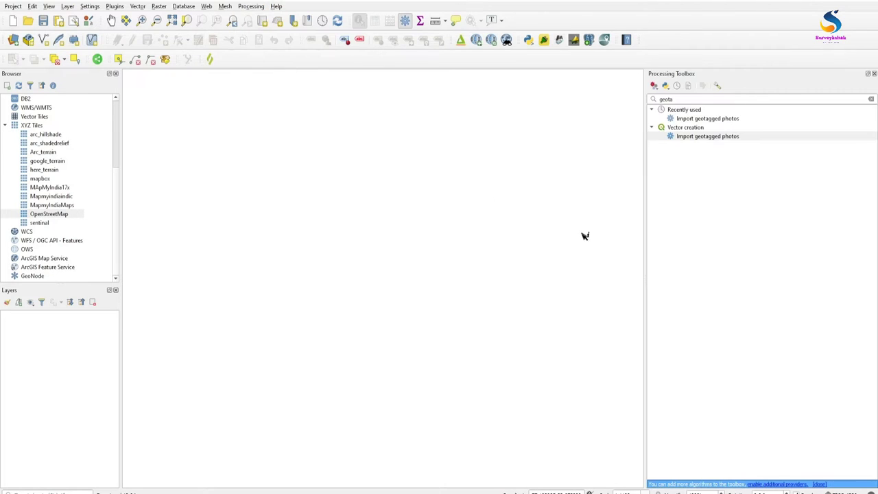
pyautogui.click(689, 99)
pyautogui.press('BackSpace')
pyautogui.press('BackSpace')
pyautogui.press('BackSpace')
pyautogui.press('BackSpace')
pyautogui.press('BackSpace')
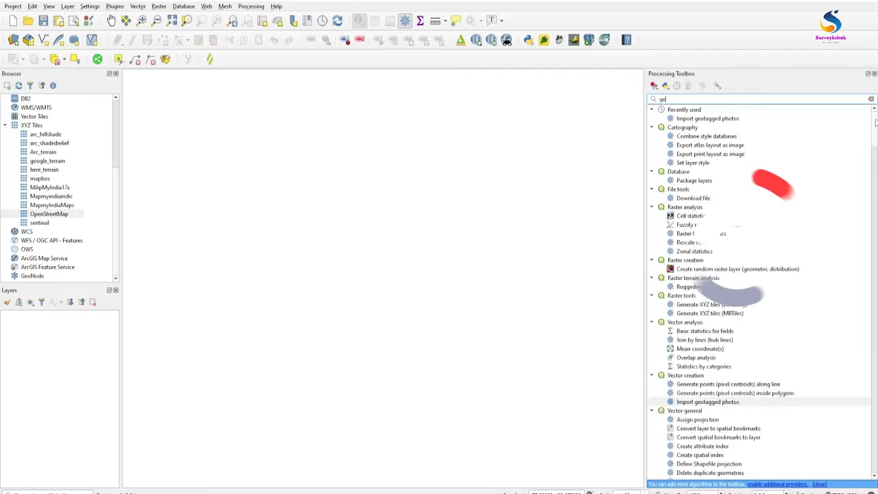
pyautogui.write('PHOT')
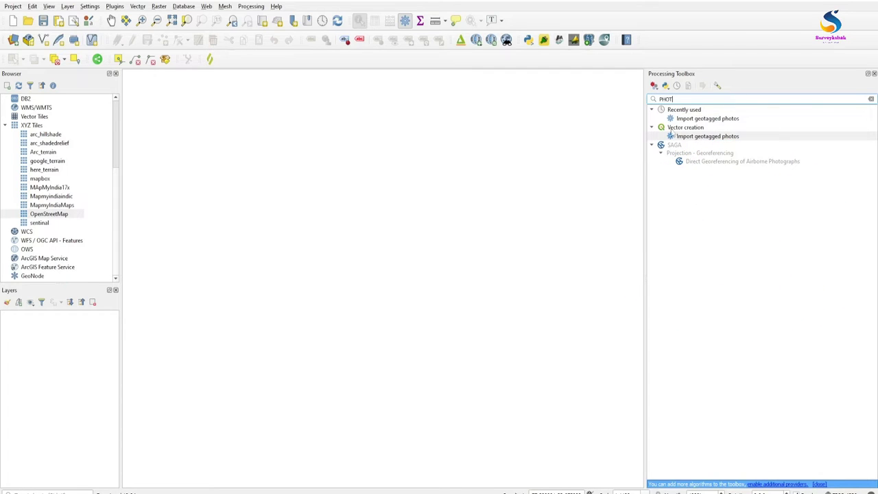
pyautogui.click(690, 137)
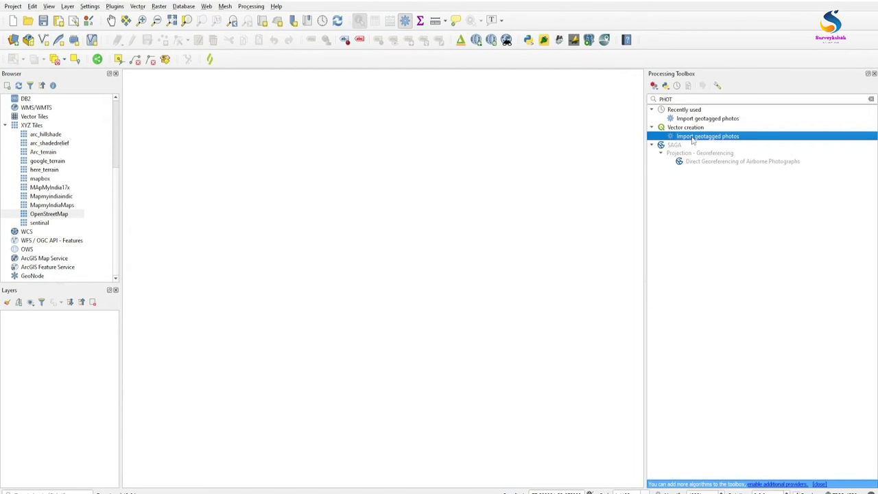
# - Open Import geotagged photos and set its input folder to F:\htdocs\photos
pyautogui.doubleClick(693, 137)
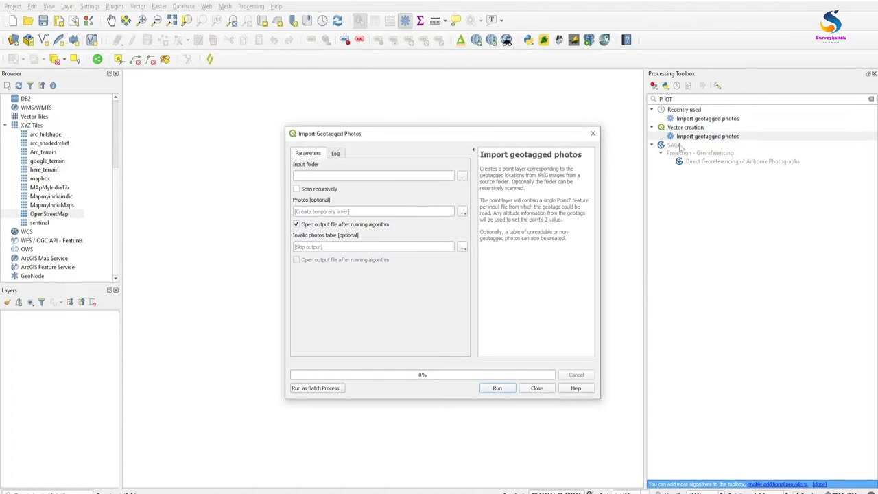
pyautogui.click(462, 175)
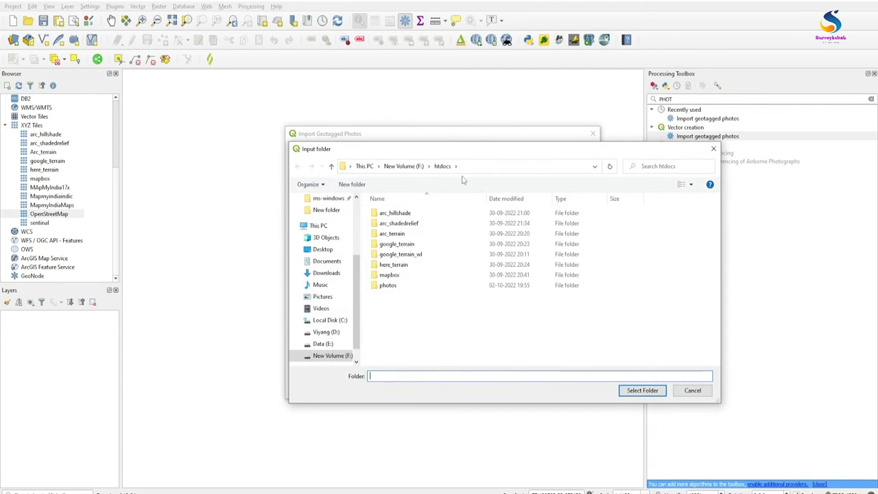
pyautogui.click(401, 287)
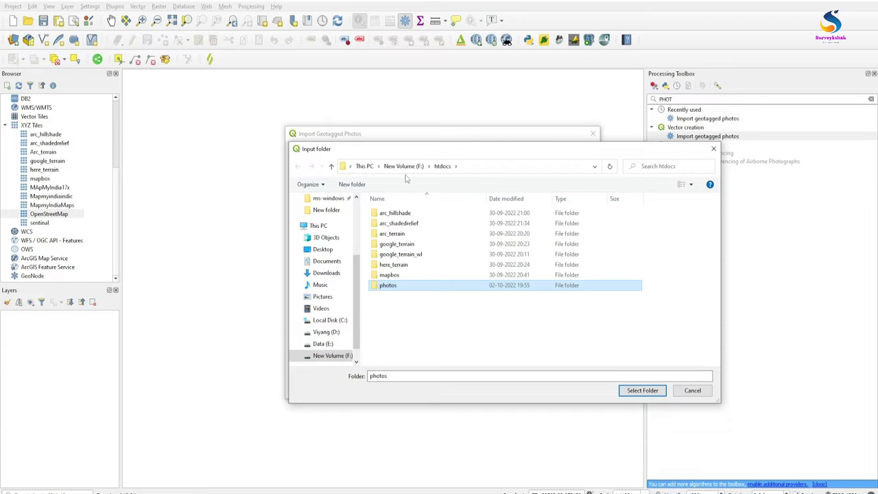
pyautogui.moveTo(407, 153); pyautogui.dragTo(280, 201)
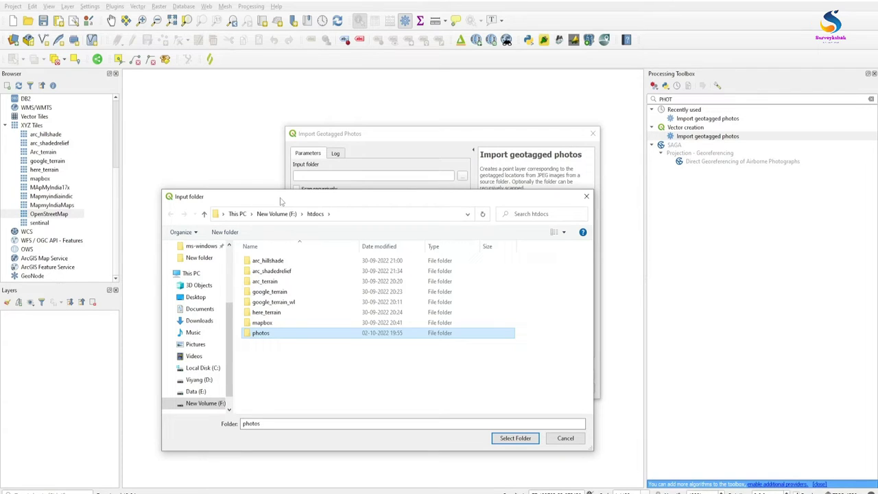
pyautogui.doubleClick(279, 335)
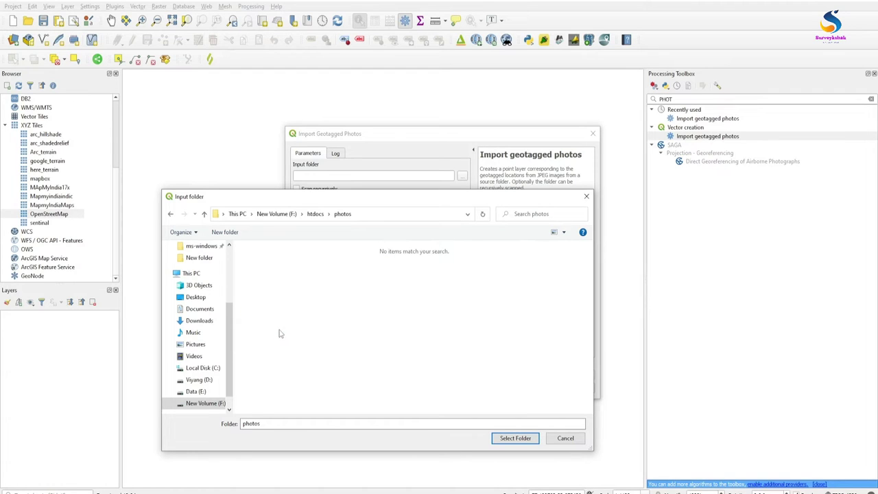
pyautogui.click(508, 439)
# - Save the photo points output to a file named photos.shp in E:/BasicQGIS_Data/Data
pyautogui.click(463, 213)
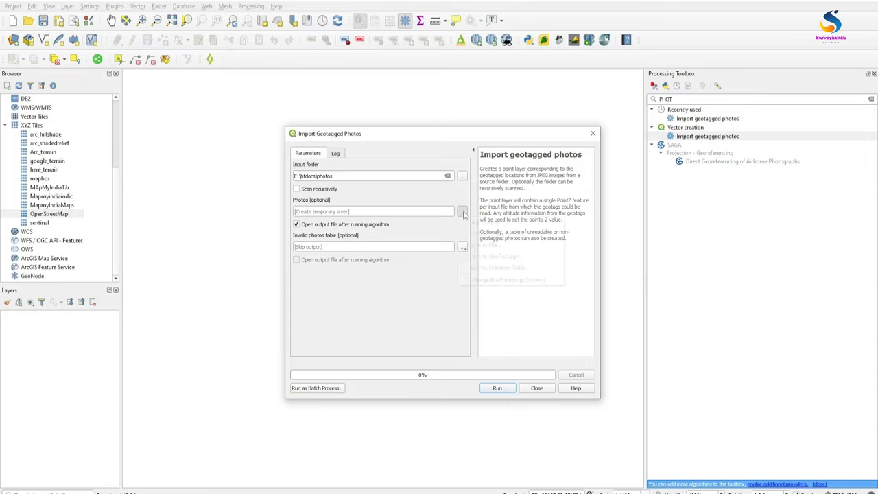
pyautogui.click(482, 246)
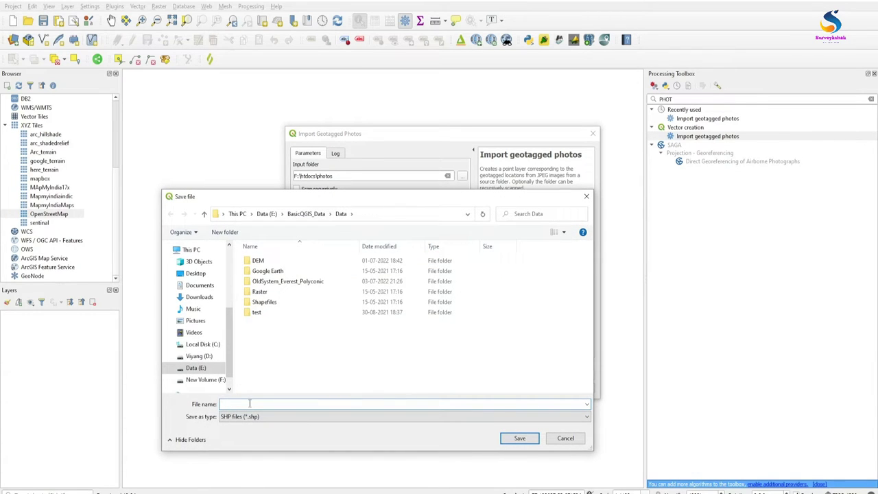
pyautogui.write('photos')
pyautogui.click(507, 439)
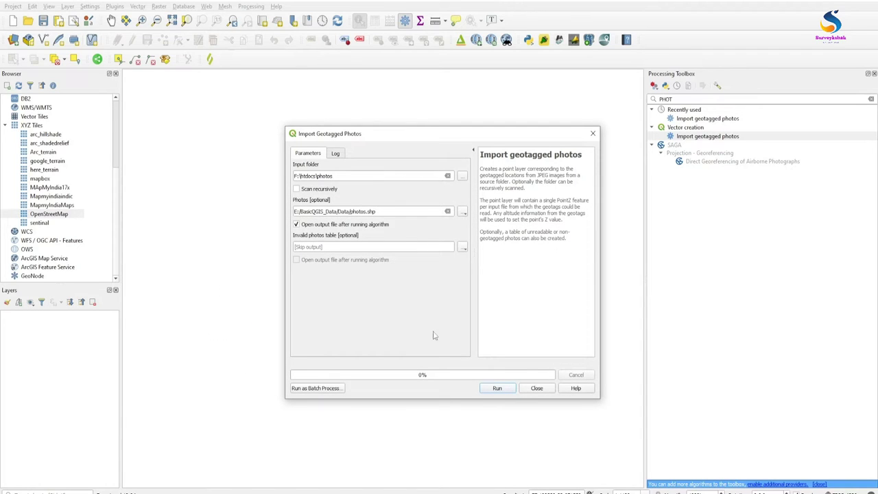
# - Run the geotagged photo import, then close the dialog and the Processing Toolbox
pyautogui.click(510, 389)
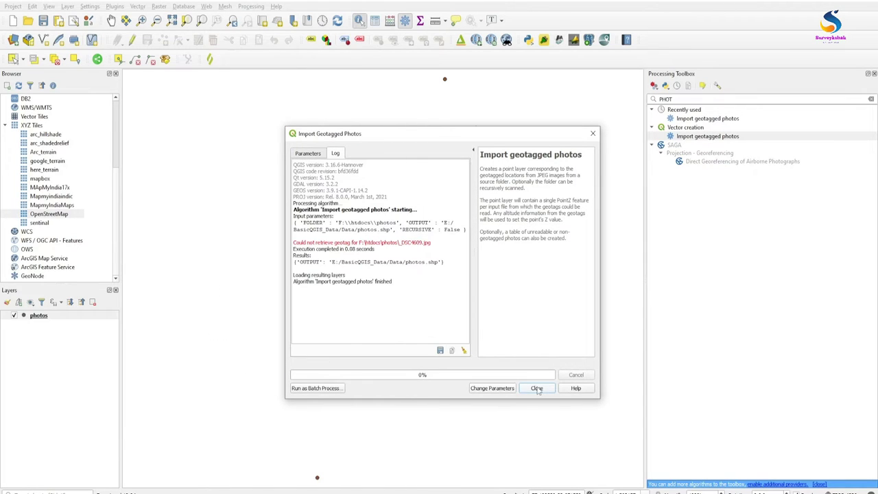
pyautogui.click(537, 388)
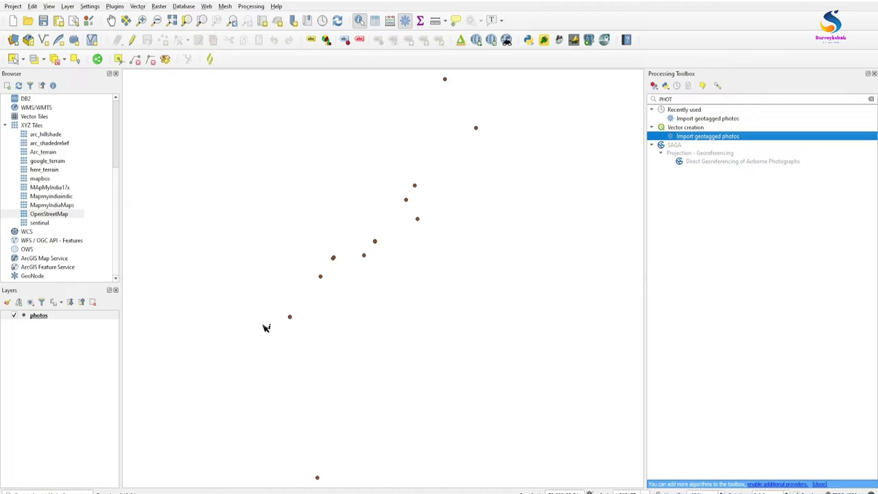
pyautogui.click(874, 74)
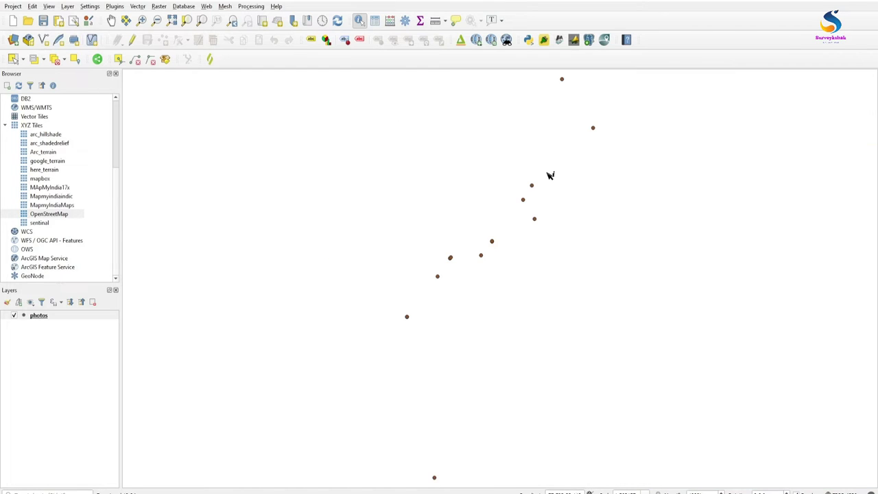
# - Identify the top photo point to inspect its photo attributes
pyautogui.click(563, 80)
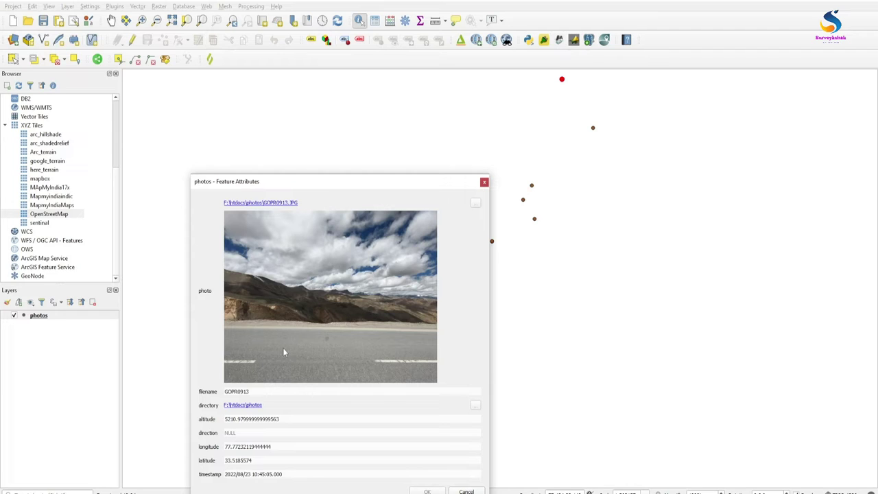
pyautogui.click(484, 182)
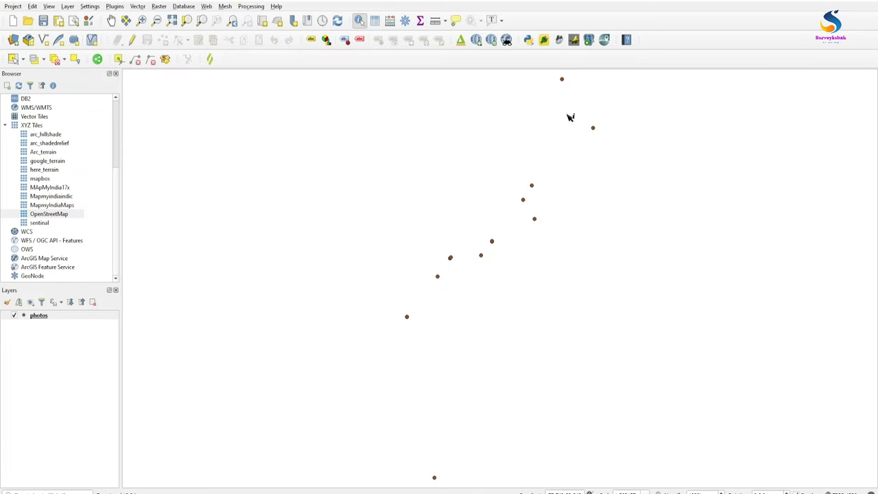
pyautogui.scroll(2, 569, 74)
pyautogui.scroll(-3, 538, 144)
# - Open the photos attribute table, widen the timestamp and photo columns, and launch the Field Calculator
pyautogui.click(374, 20)
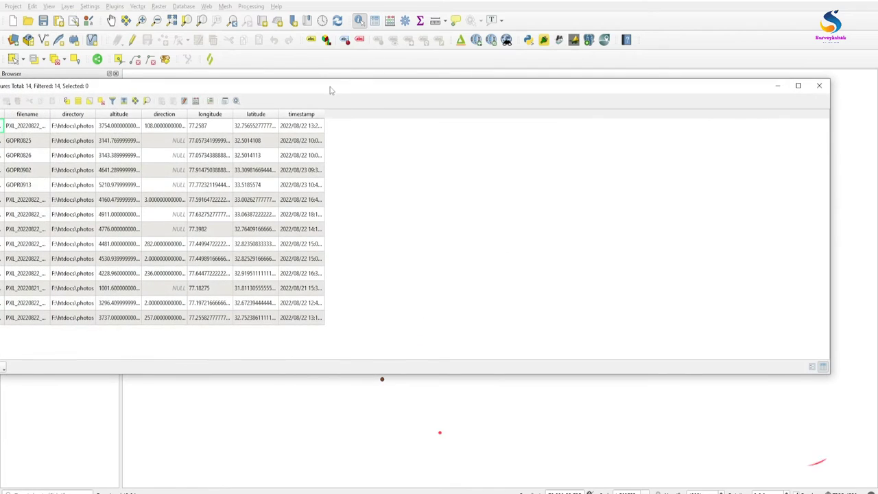
pyautogui.moveTo(331, 87); pyautogui.dragTo(405, 107)
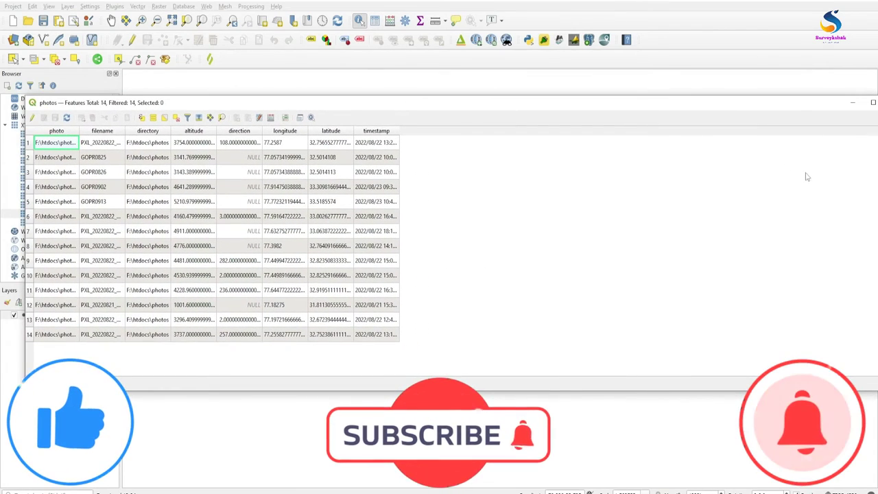
pyautogui.doubleClick(801, 106)
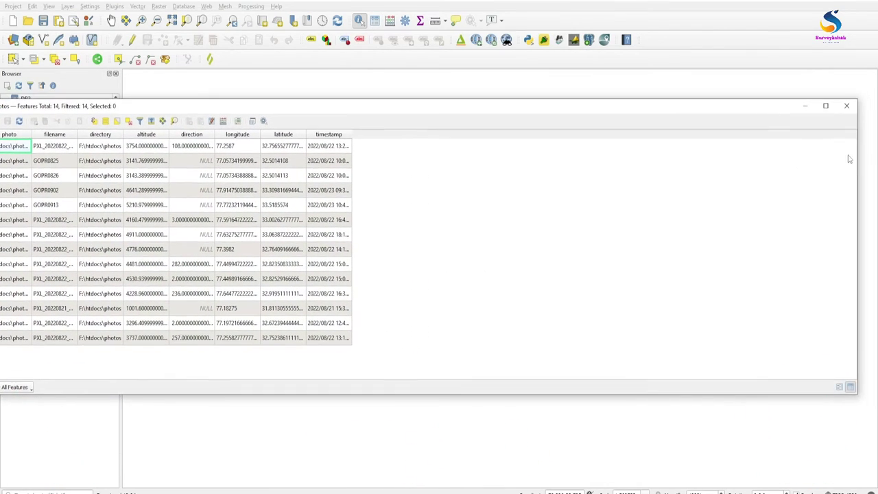
pyautogui.moveTo(857, 157); pyautogui.dragTo(496, 213)
pyautogui.moveTo(342, 98); pyautogui.dragTo(584, 103)
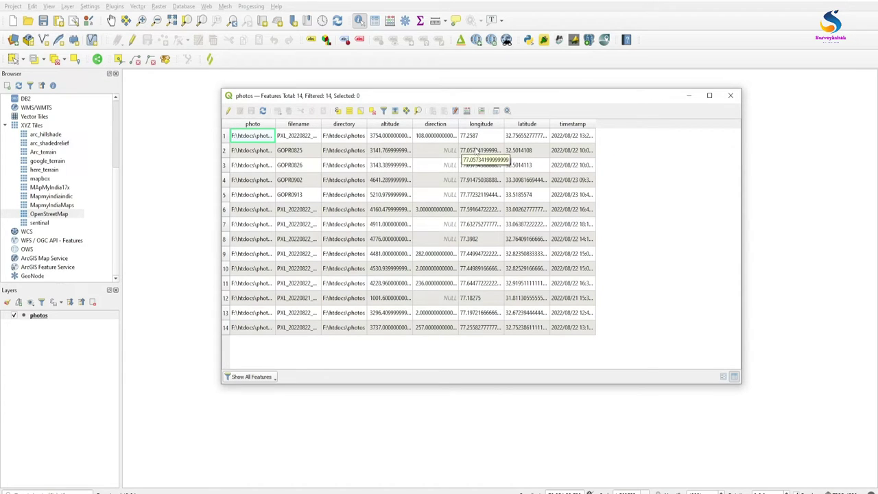
pyautogui.moveTo(596, 123); pyautogui.dragTo(625, 124)
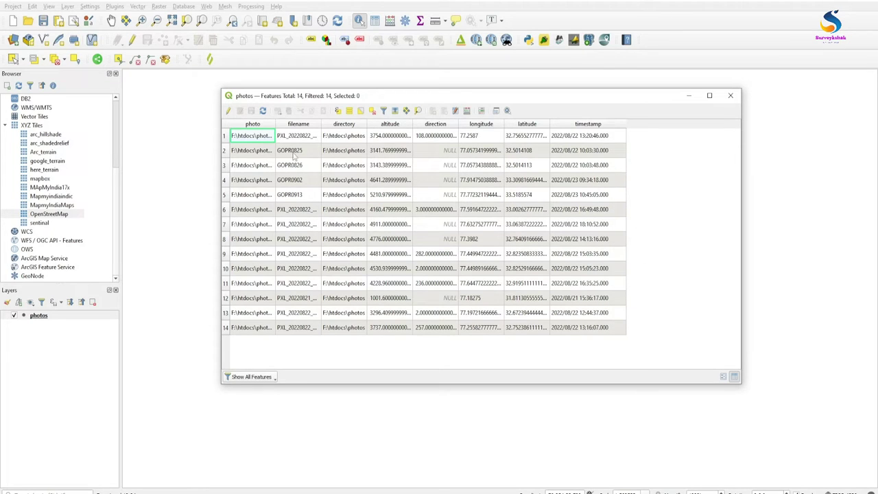
pyautogui.moveTo(278, 123); pyautogui.dragTo(294, 124)
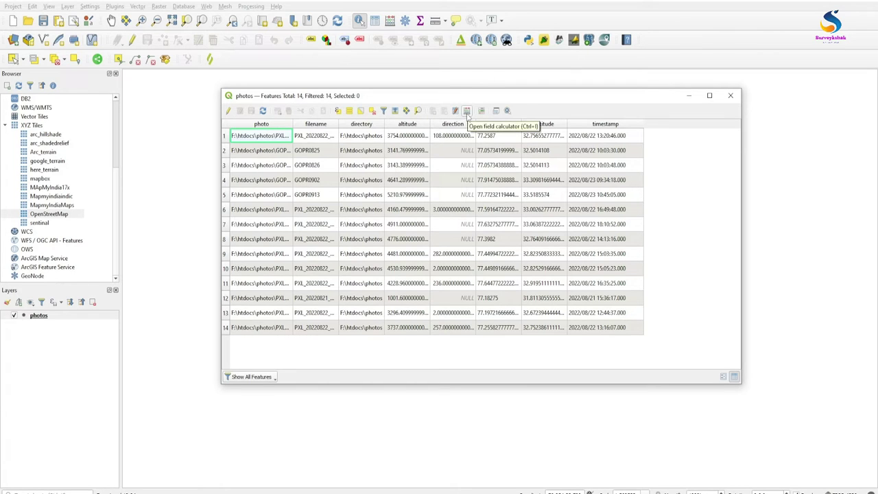
pyautogui.click(466, 111)
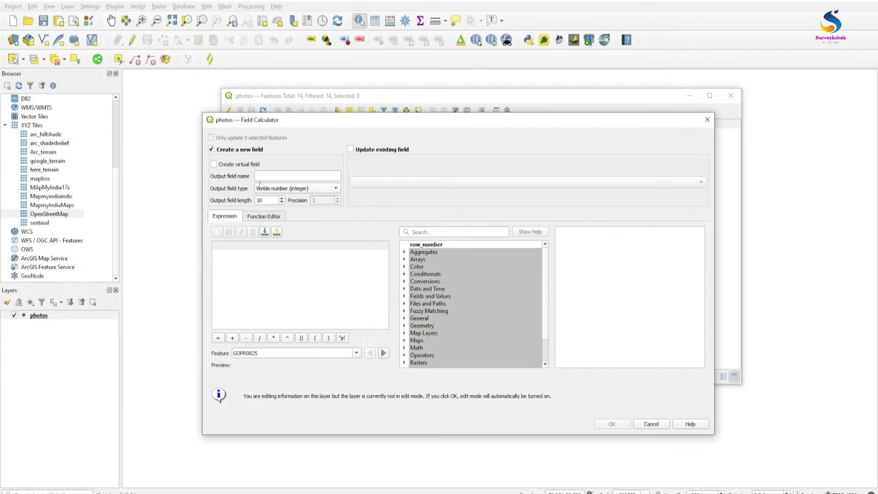
# - Define a new Text (string) field 'path' of length 200 with expression '' started
pyautogui.write('path')
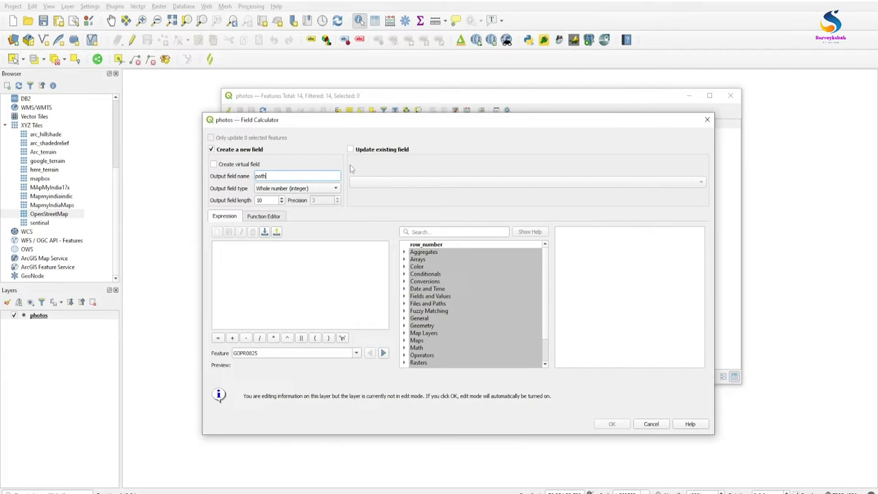
pyautogui.click(276, 189)
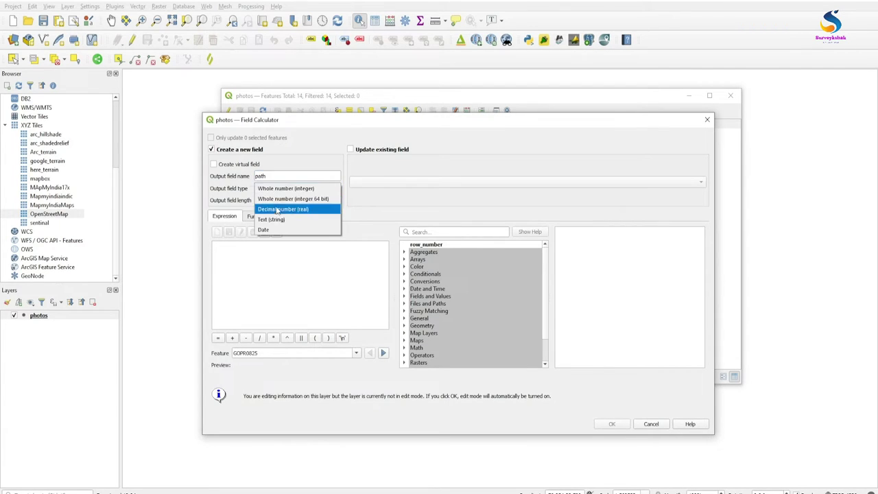
pyautogui.click(277, 220)
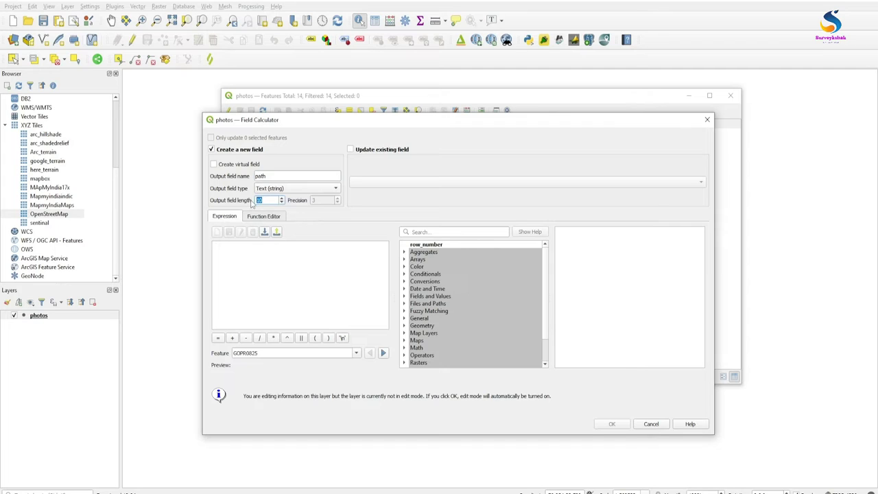
pyautogui.write('200')
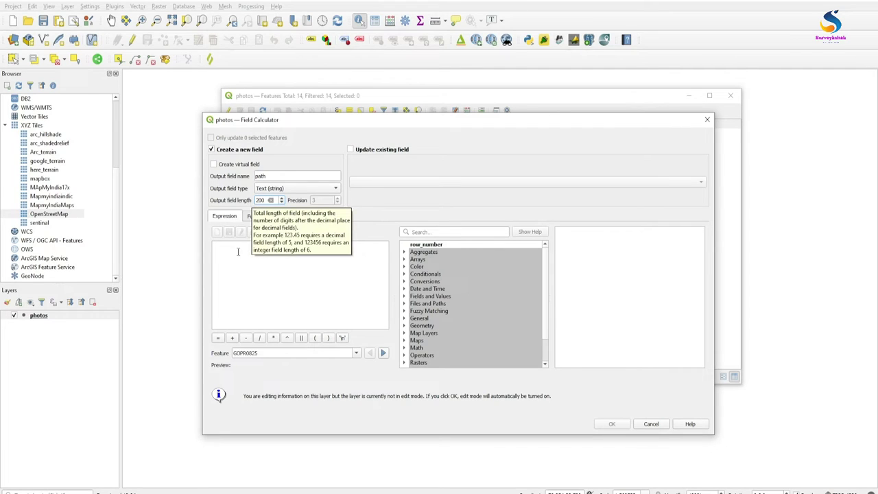
pyautogui.click(237, 252)
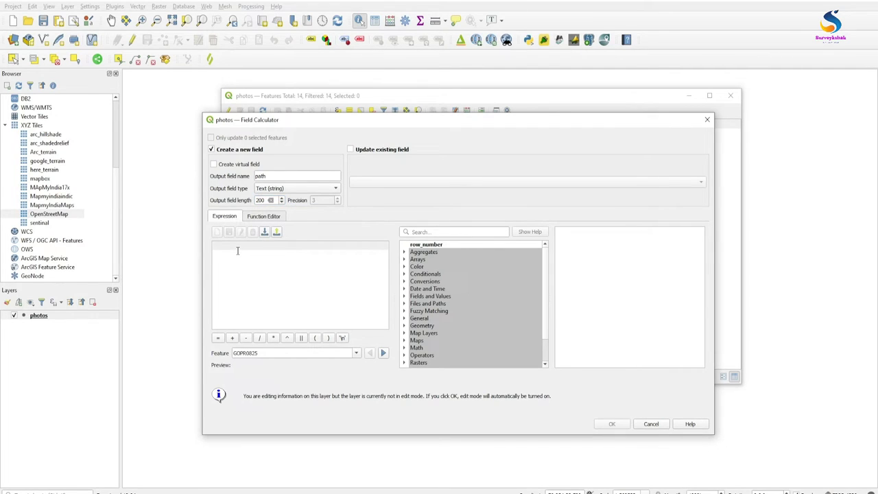
pyautogui.write("''")
pyautogui.hotkey('alt', 'Tab')
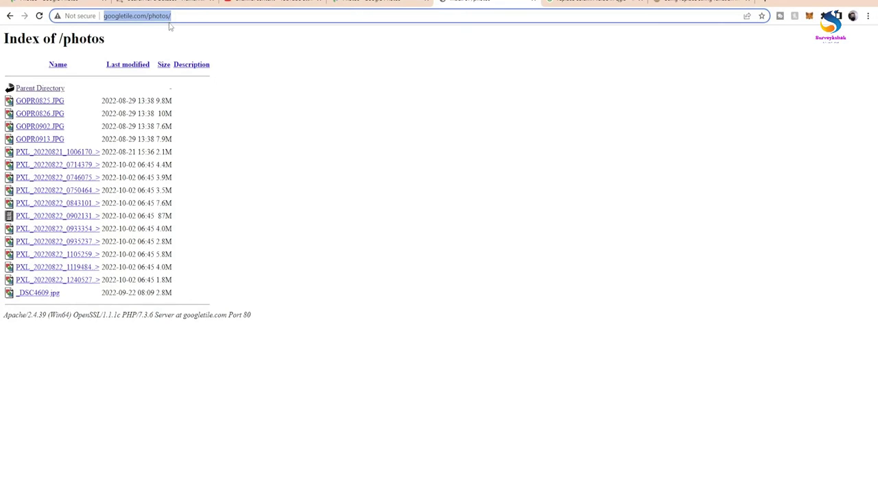
pyautogui.hotkey('alt', 'Tab')
pyautogui.write('http://googletile.com/photos/')
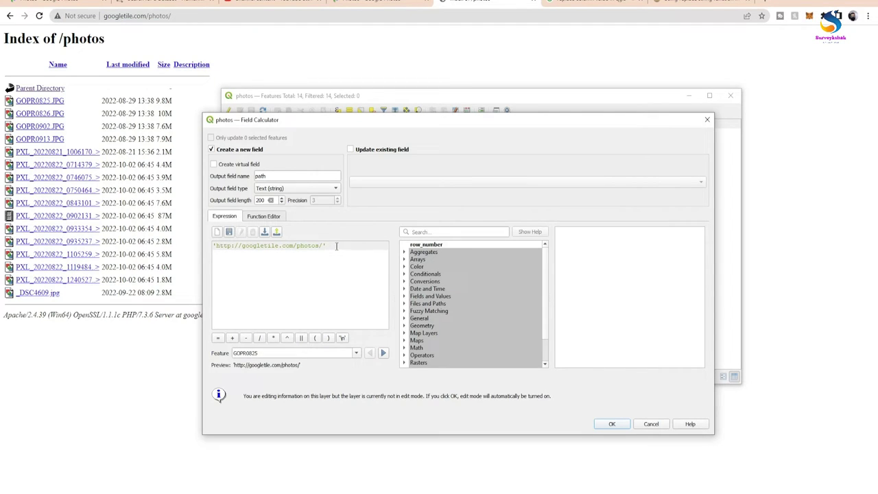
# - Complete the expression as the photos URL || filename || '.jpg' and create the path field
pyautogui.write('||')
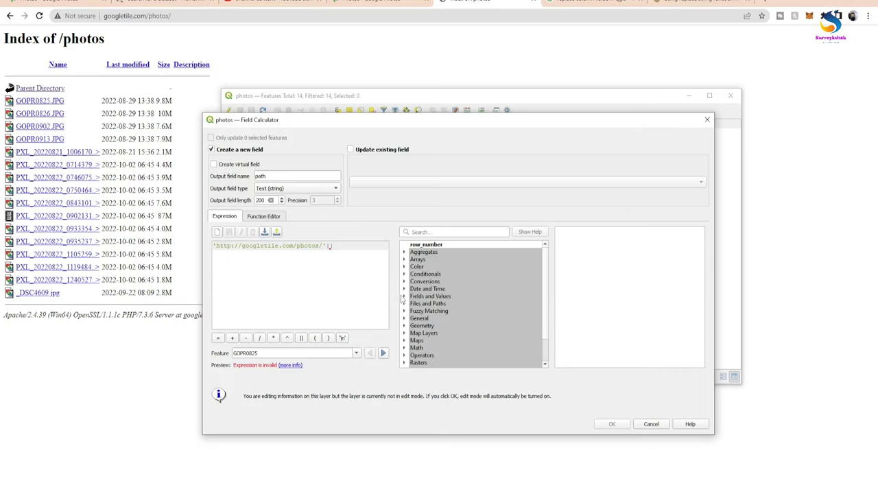
pyautogui.click(404, 296)
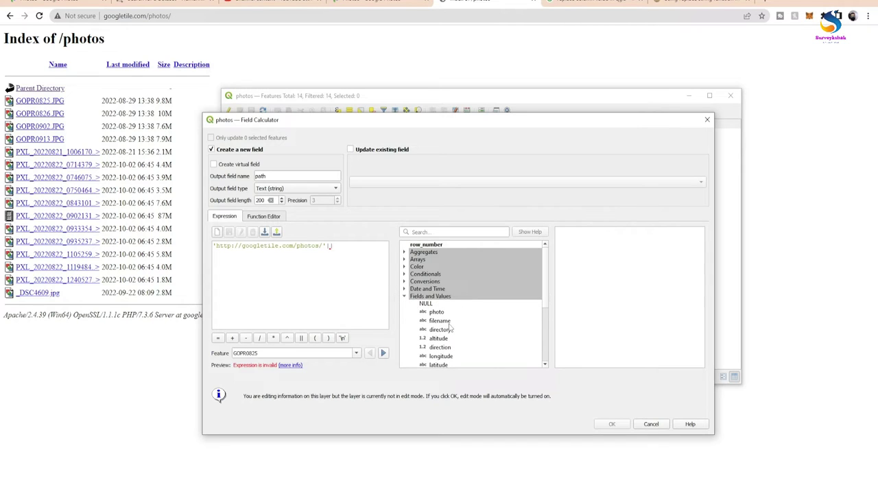
pyautogui.doubleClick(449, 322)
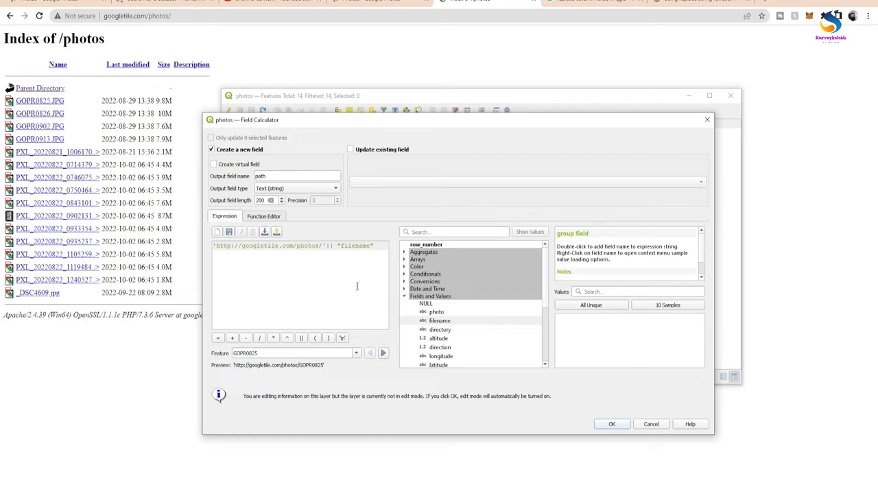
pyautogui.write('|')
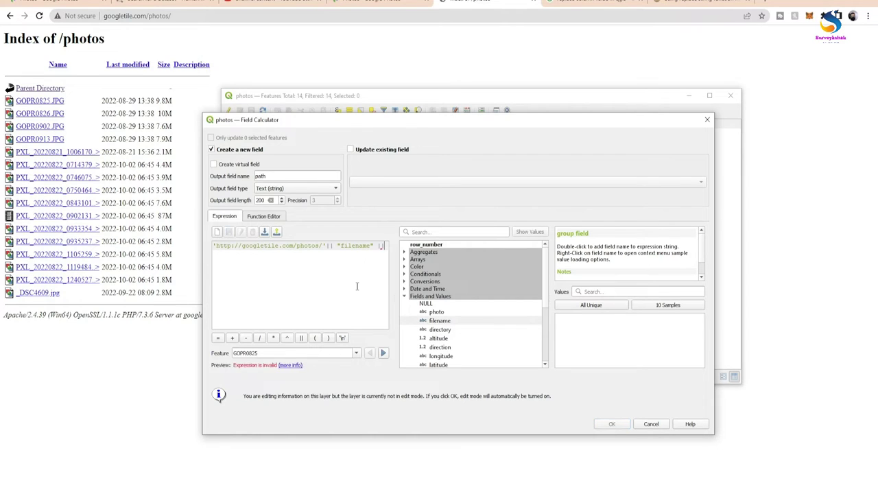
pyautogui.write("|'.jp")
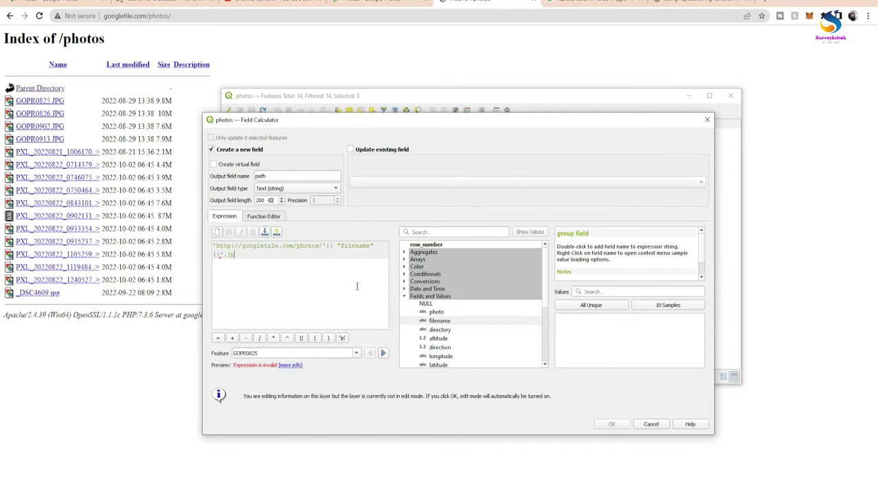
pyautogui.write("g'")
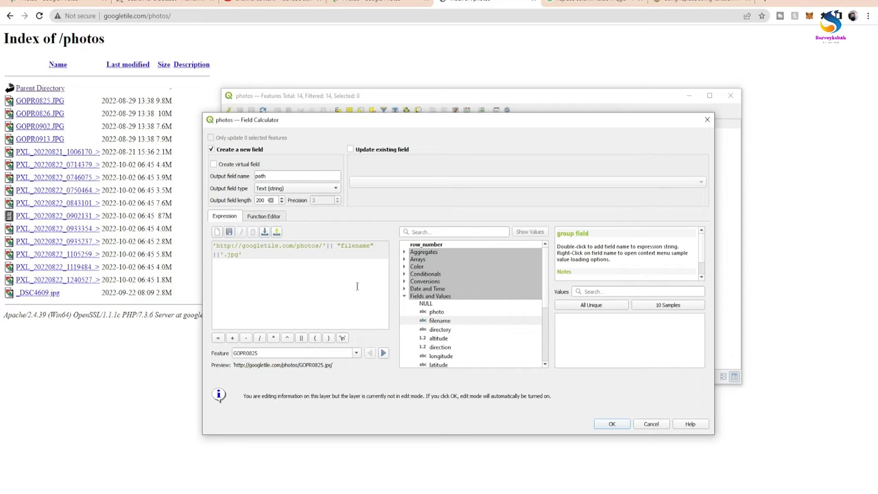
pyautogui.click(612, 424)
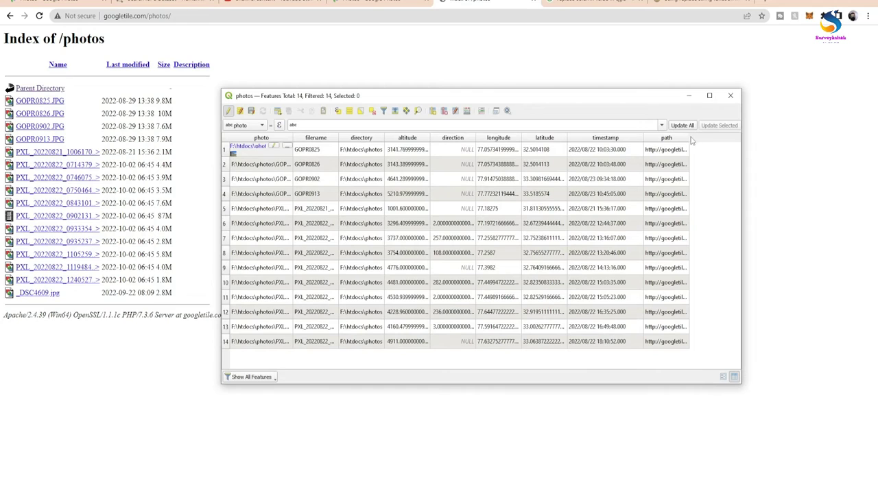
# - Autofit the path column, save the photos layer edits, and return to the map
pyautogui.doubleClick(690, 138)
pyautogui.moveTo(742, 186); pyautogui.dragTo(837, 191)
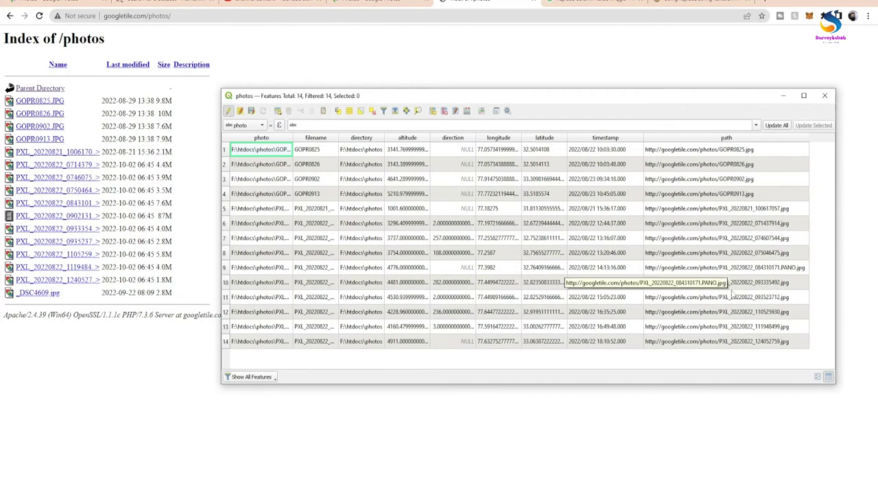
pyautogui.click(229, 111)
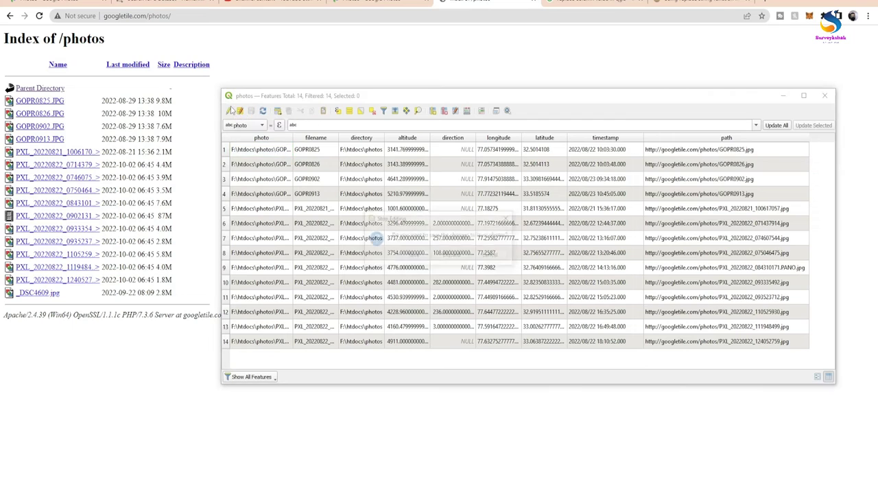
pyautogui.click(414, 255)
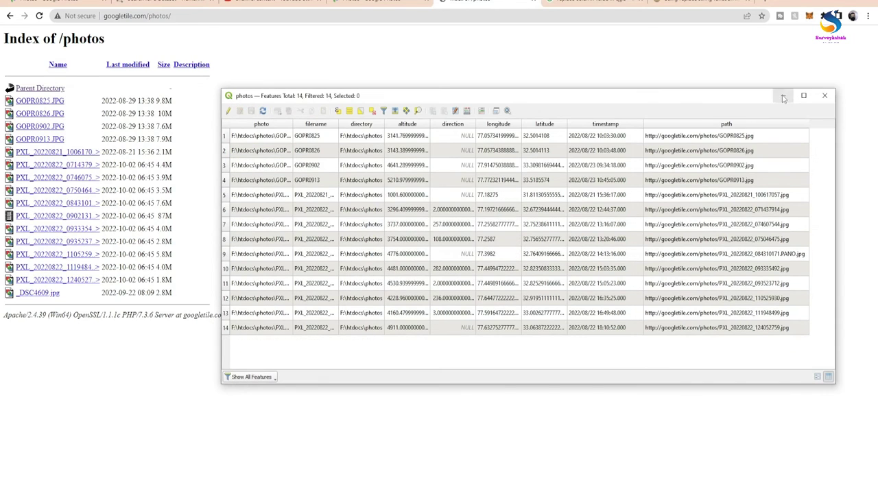
pyautogui.click(783, 96)
pyautogui.hotkey('alt', 'Tab')
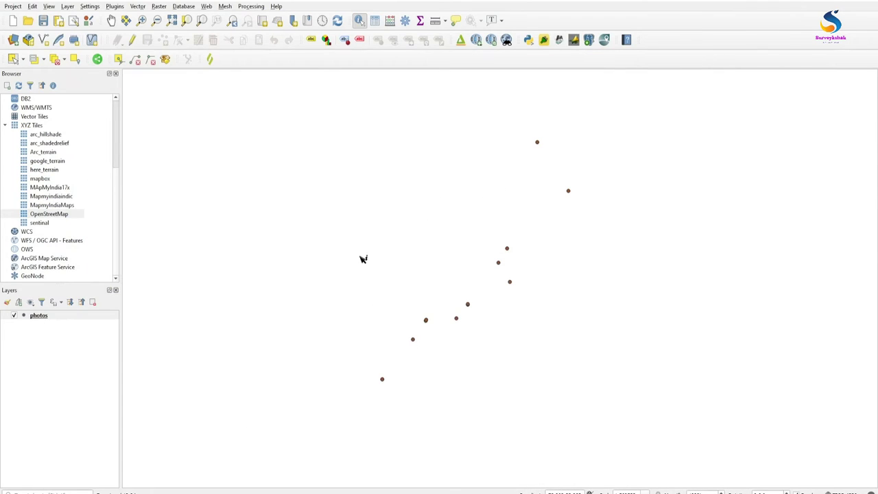
# - Add a second symbol layer to the photos marker in Symbology and select it for a new type
pyautogui.doubleClick(36, 318)
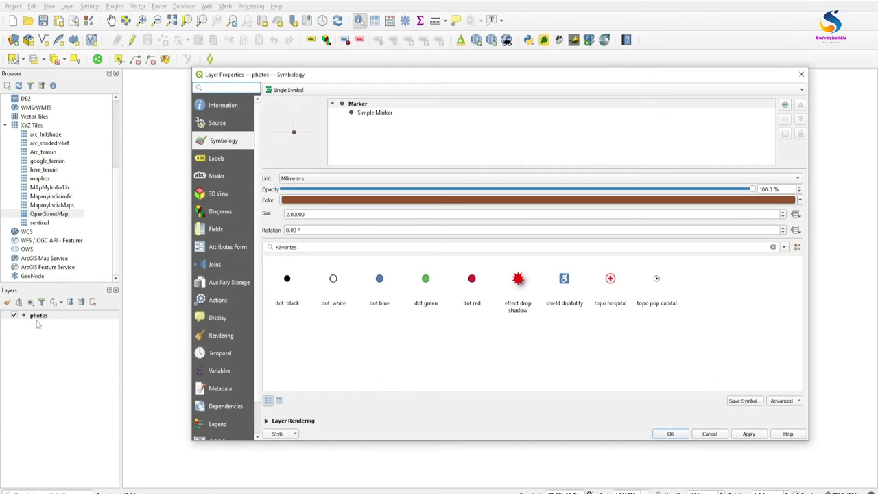
pyautogui.moveTo(333, 78); pyautogui.dragTo(237, 83)
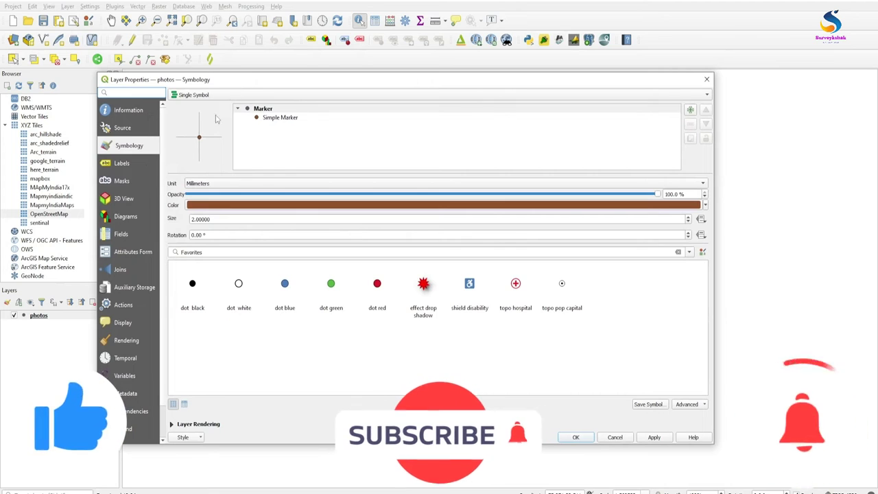
pyautogui.click(271, 118)
pyautogui.click(691, 110)
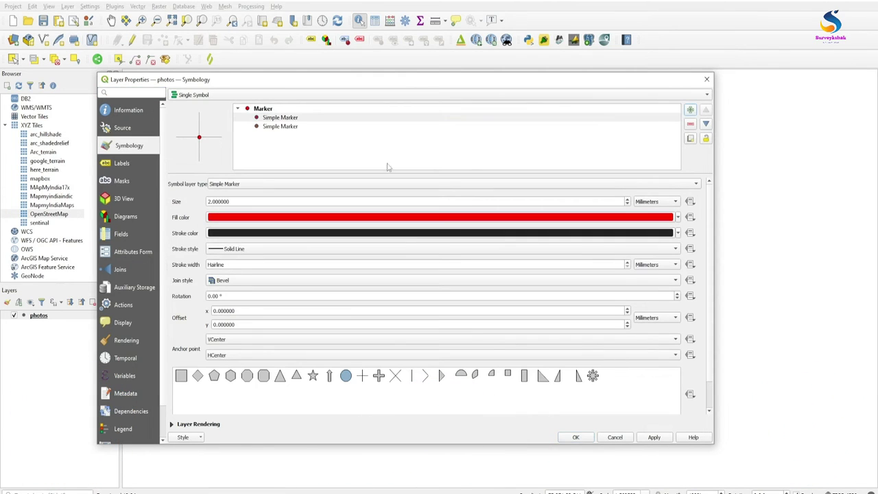
pyautogui.click(280, 128)
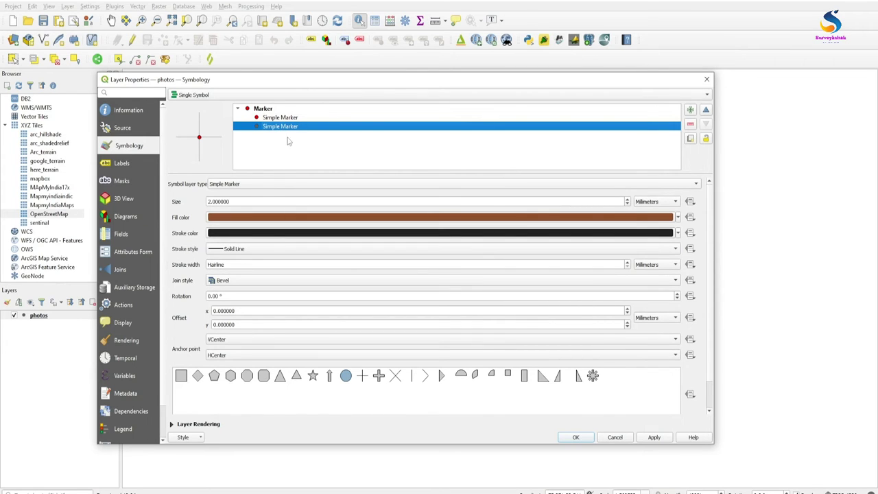
pyautogui.click(271, 185)
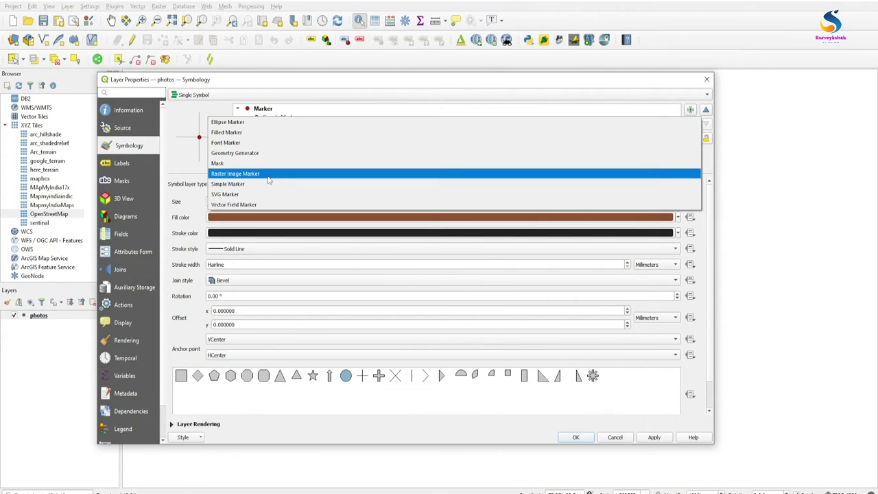
# - Make the new symbol layer a Raster Image Marker whose image comes from the 'path' field
pyautogui.click(269, 180)
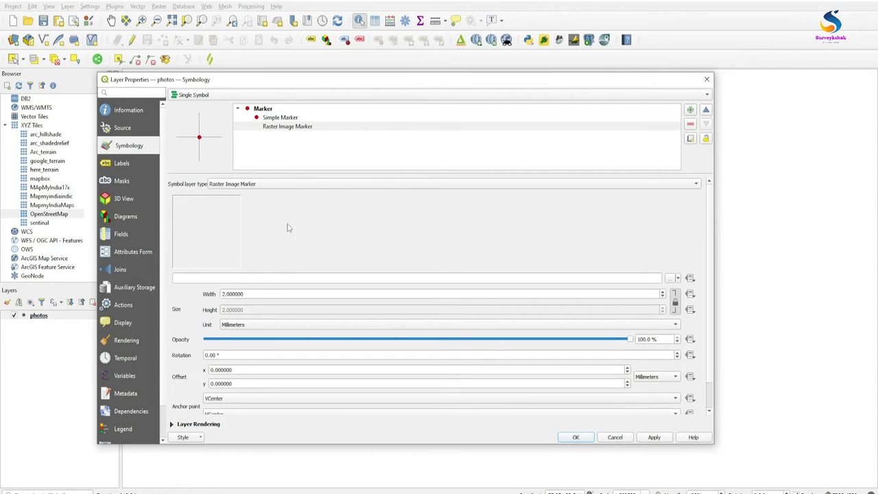
pyautogui.click(691, 277)
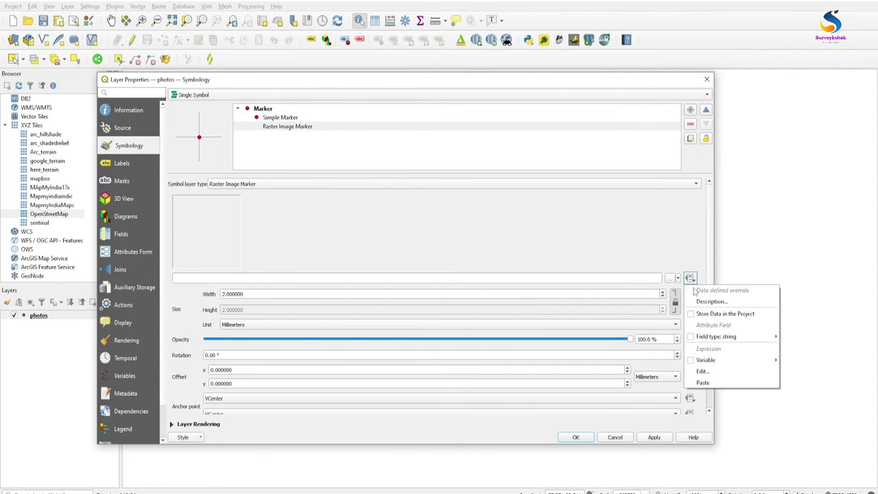
pyautogui.moveTo(710, 336)
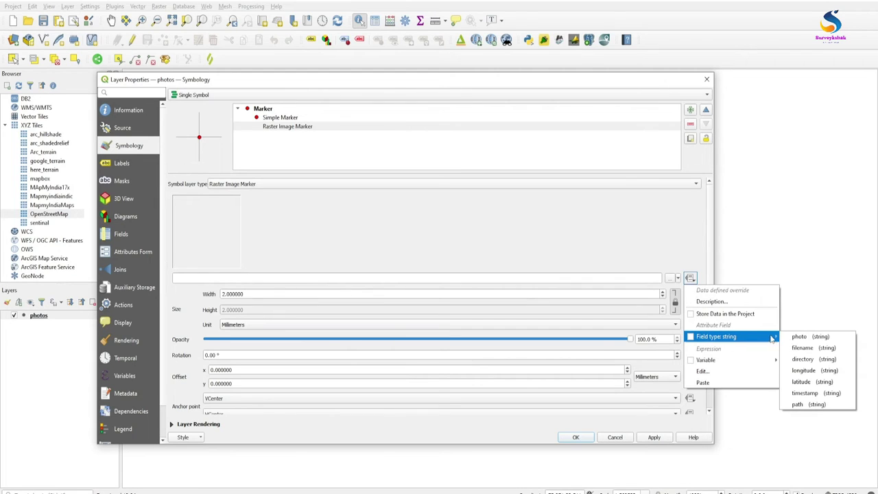
pyautogui.click(803, 405)
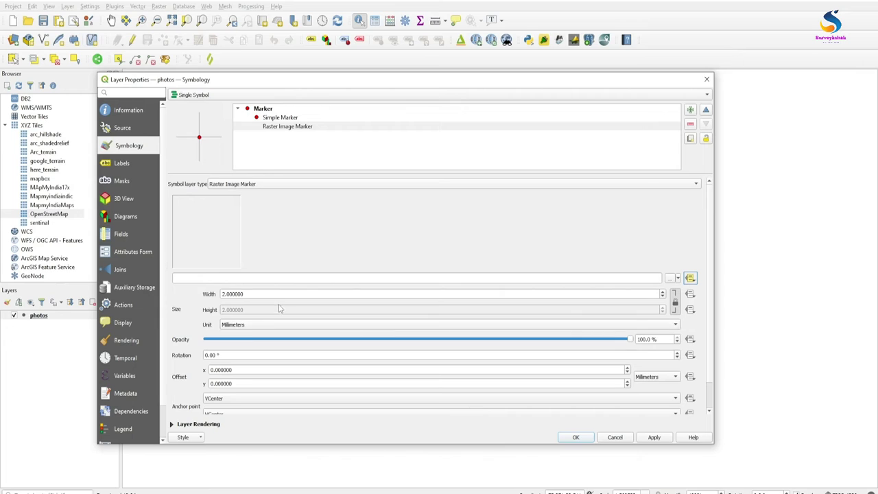
# - Set the marker width to 20 Meters at Scale and apply the photo symbology
pyautogui.click(223, 293)
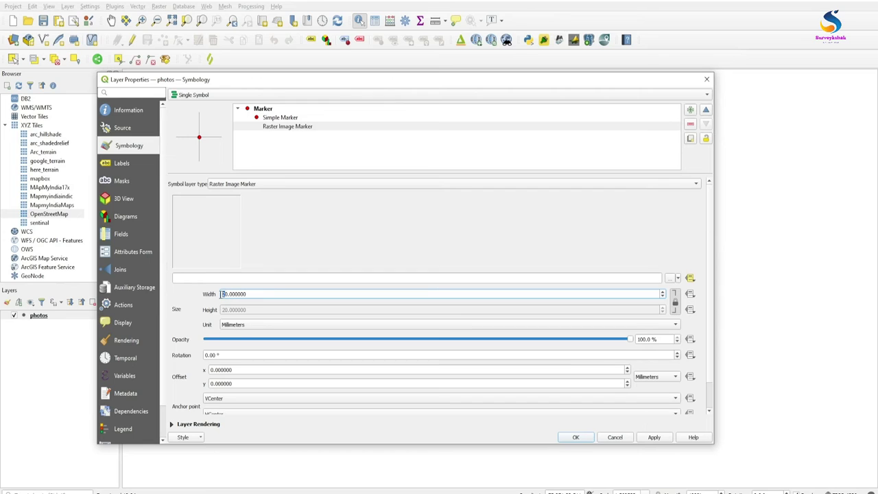
pyautogui.click(239, 326)
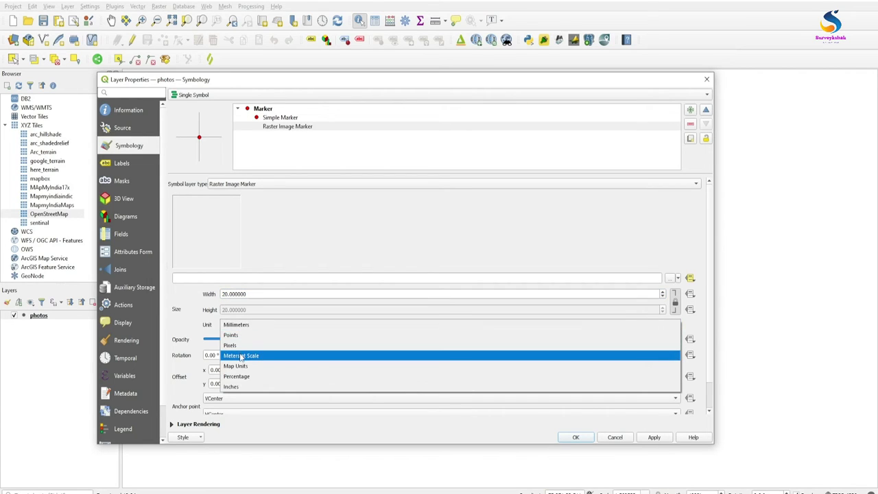
pyautogui.click(242, 356)
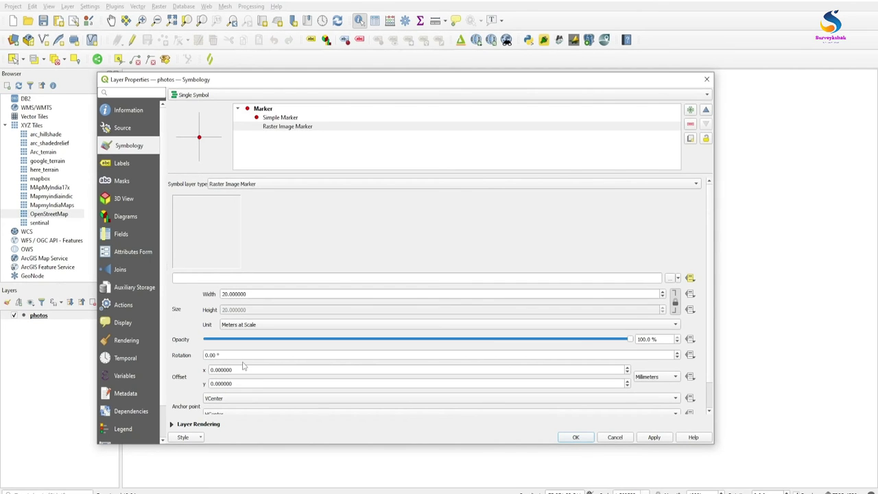
pyautogui.click(693, 279)
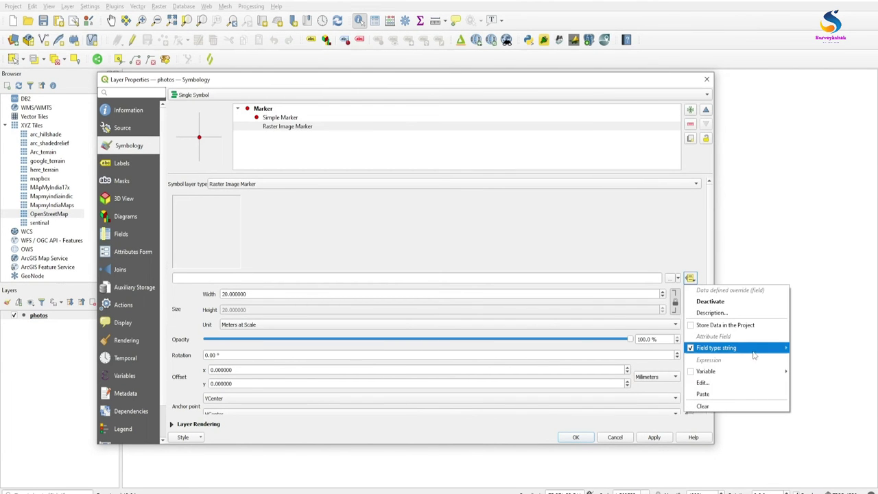
pyautogui.moveTo(759, 353)
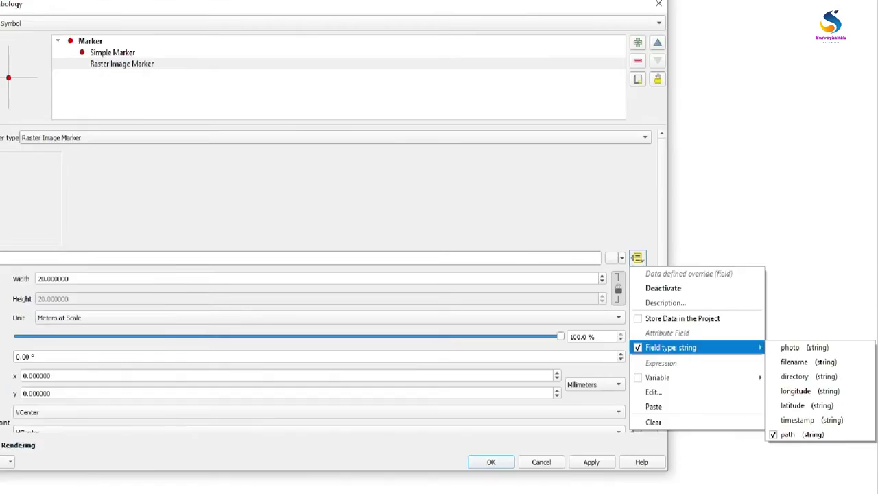
pyautogui.click(857, 345)
pyautogui.click(654, 440)
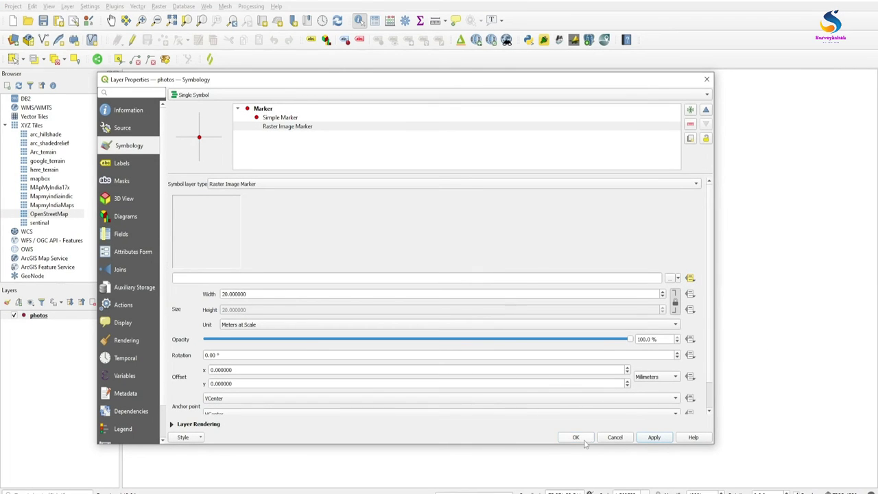
pyautogui.click(580, 439)
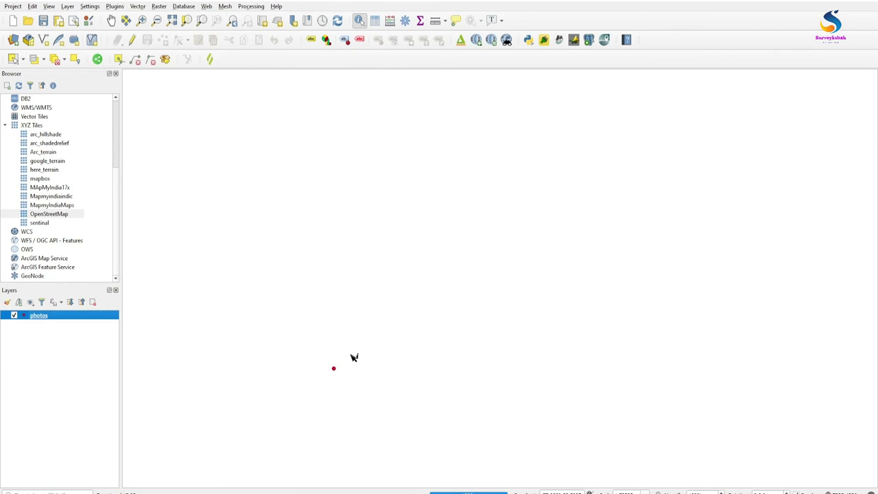
# - Zoom in on the photo points to check their photo markers, then zoom back out to the full map
pyautogui.scroll(5, 376, 313)
pyautogui.moveTo(382, 318)
pyautogui.scroll(-2, 372, 332)
pyautogui.scroll(3, 595, 204)
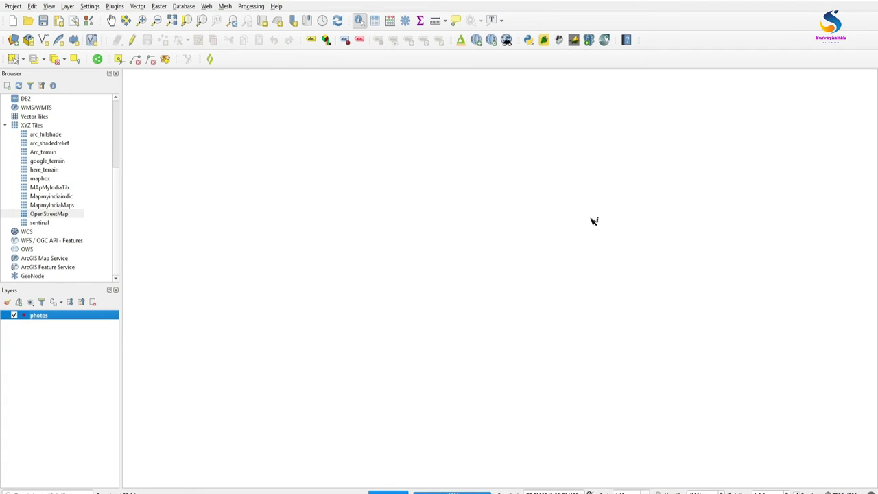
pyautogui.moveTo(595, 221)
pyautogui.scroll(1, 595, 221)
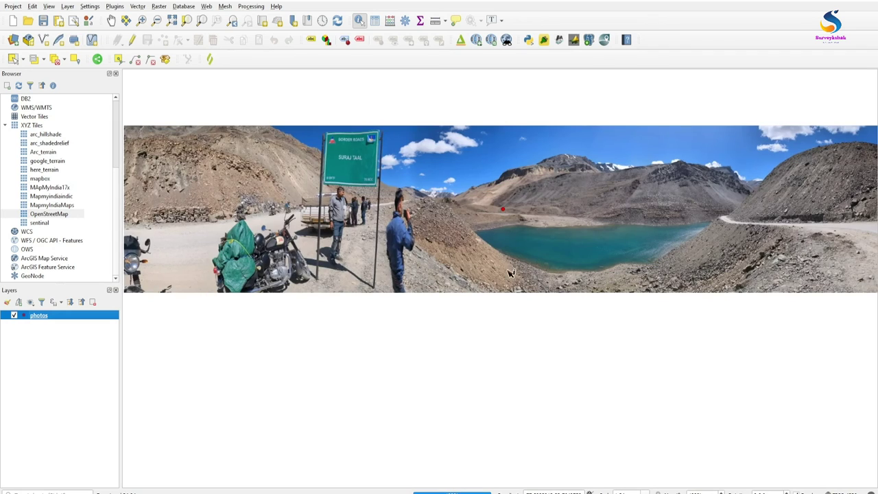
pyautogui.scroll(-1, 416, 350)
pyautogui.scroll(-1, 416, 350)
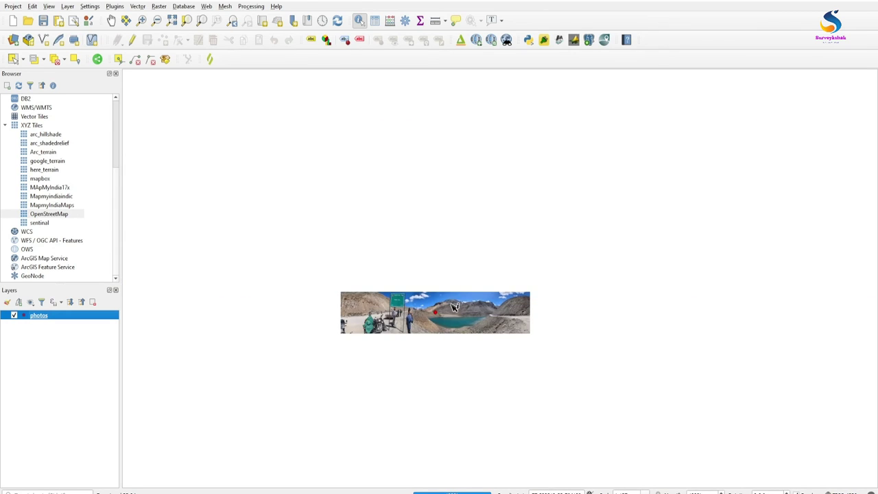
pyautogui.scroll(-2, 457, 259)
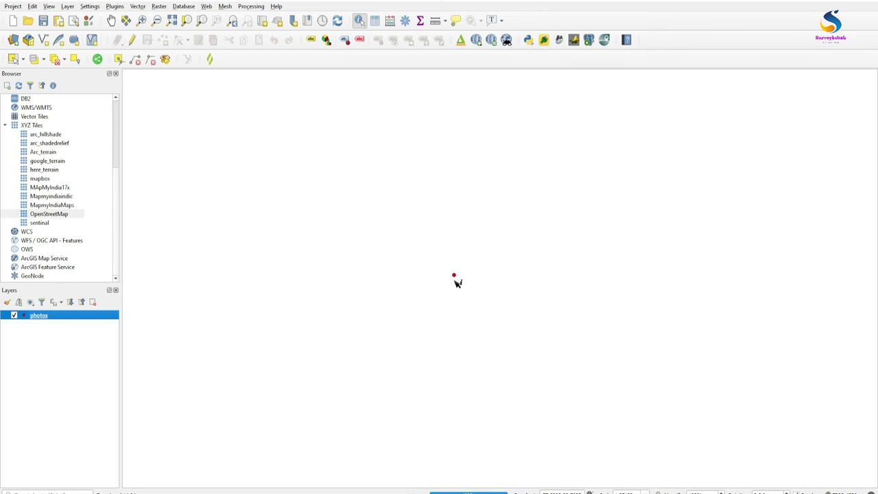
pyautogui.scroll(-2, 457, 283)
pyautogui.scroll(-1, 497, 314)
pyautogui.click(405, 21)
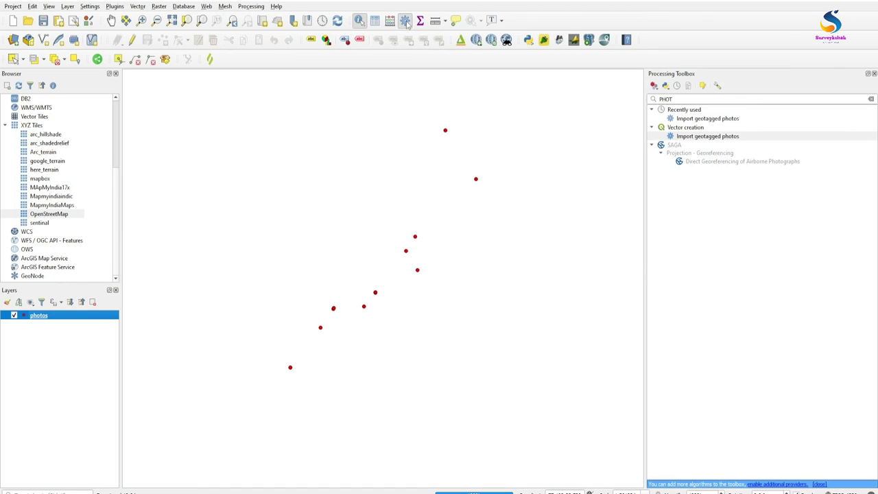
pyautogui.click(874, 74)
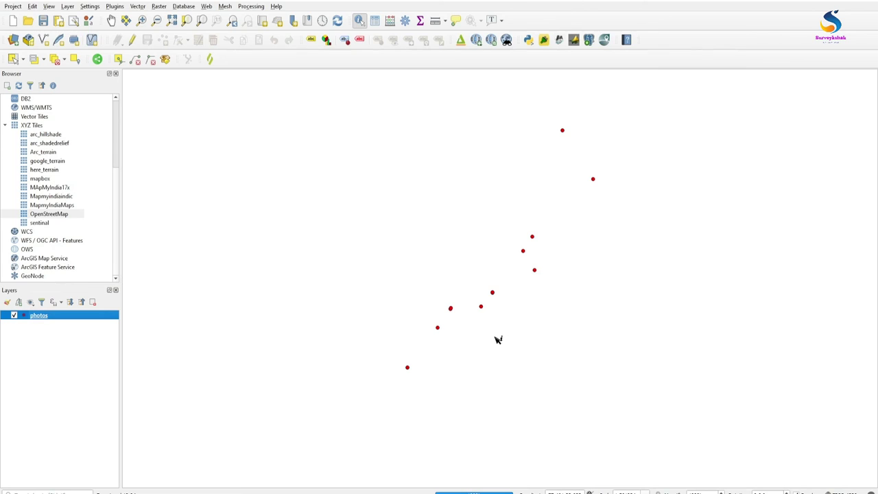
# - Zoom into a single photo point until its desert road and cloudy sky photo fills the marker
pyautogui.scroll(1, 426, 367)
pyautogui.scroll(-2, 649, 281)
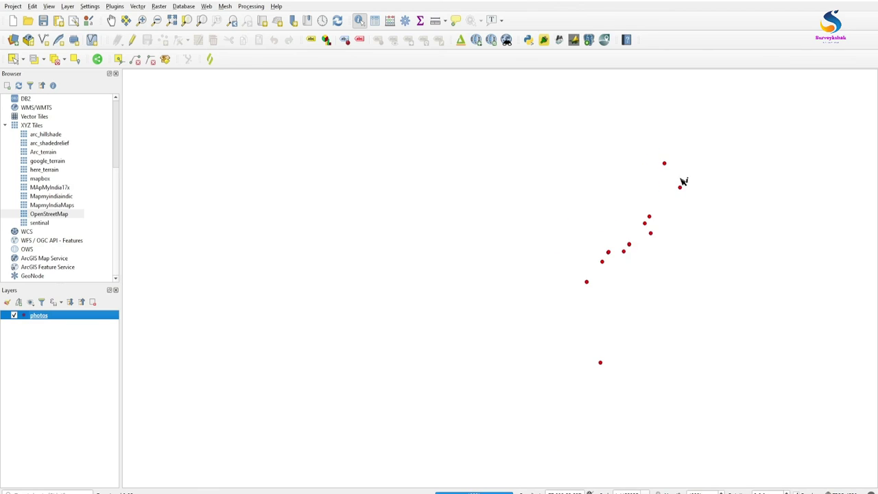
pyautogui.scroll(3, 683, 172)
pyautogui.scroll(2, 649, 160)
pyautogui.scroll(-3, 552, 203)
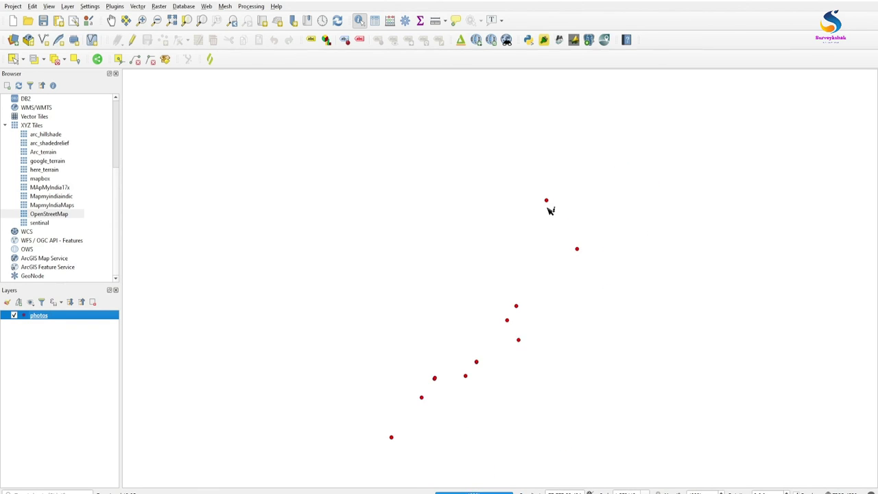
pyautogui.scroll(2, 566, 217)
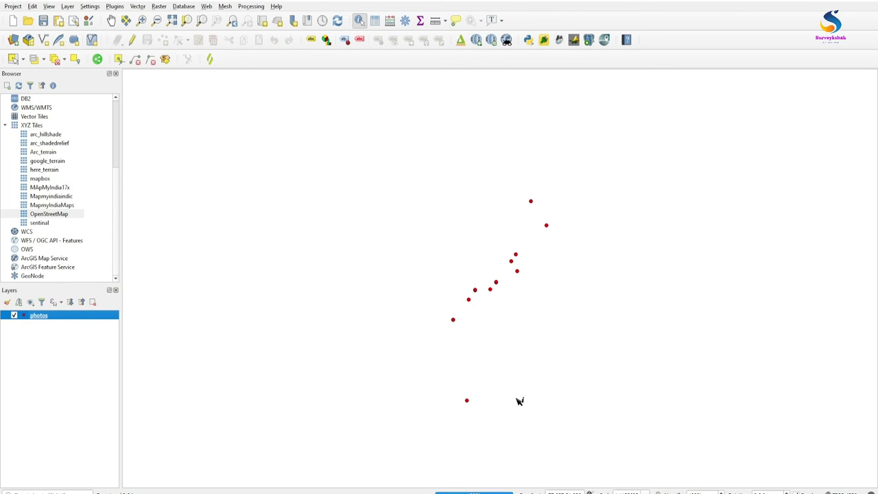
pyautogui.scroll(4, 553, 225)
pyautogui.click(551, 224)
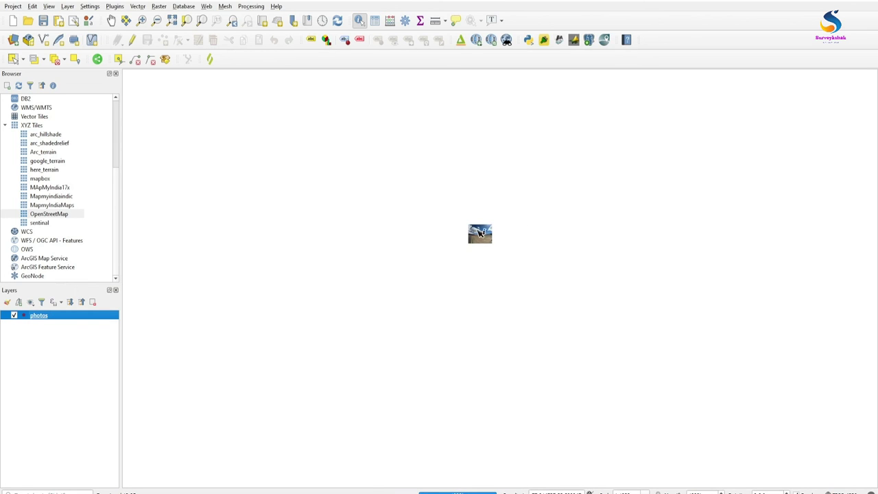
pyautogui.scroll(3, 479, 229)
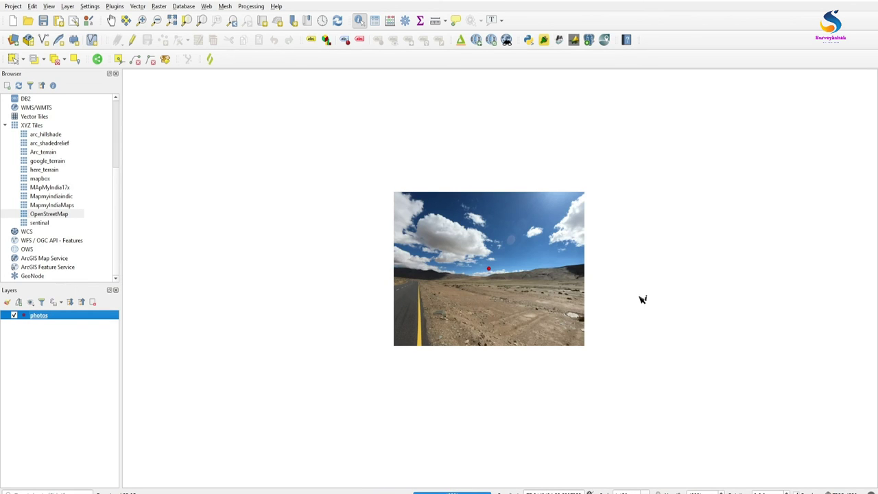